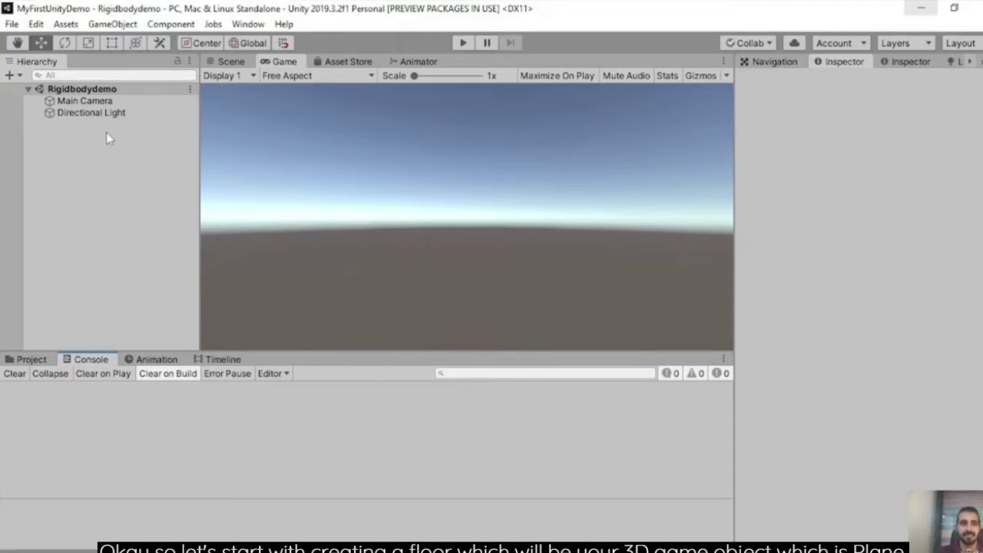
- Add a Plane to the scene and reset its transform to position 0,0,0
{"action": "right_click", "coordinate": [99, 92]}
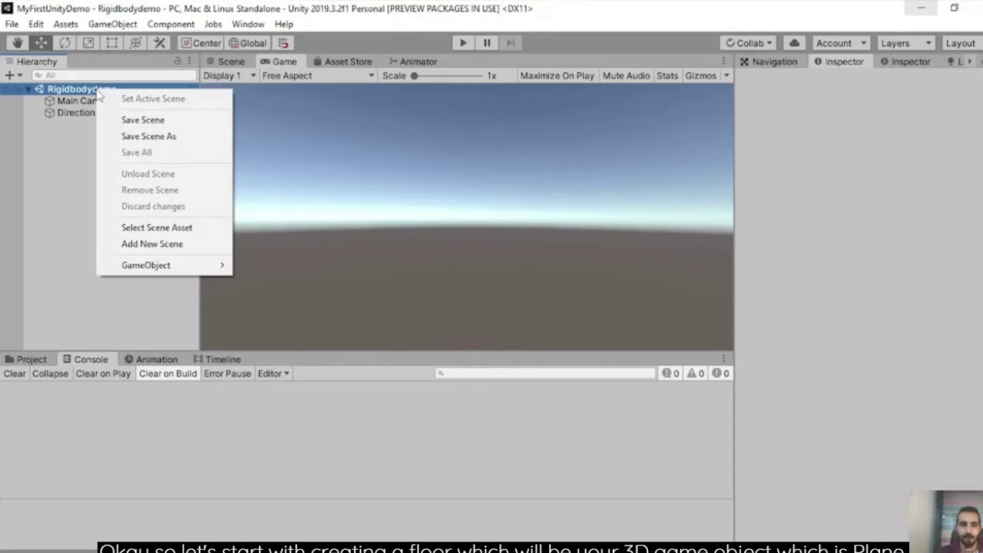
{"action": "mouse_move", "coordinate": [193, 271]}
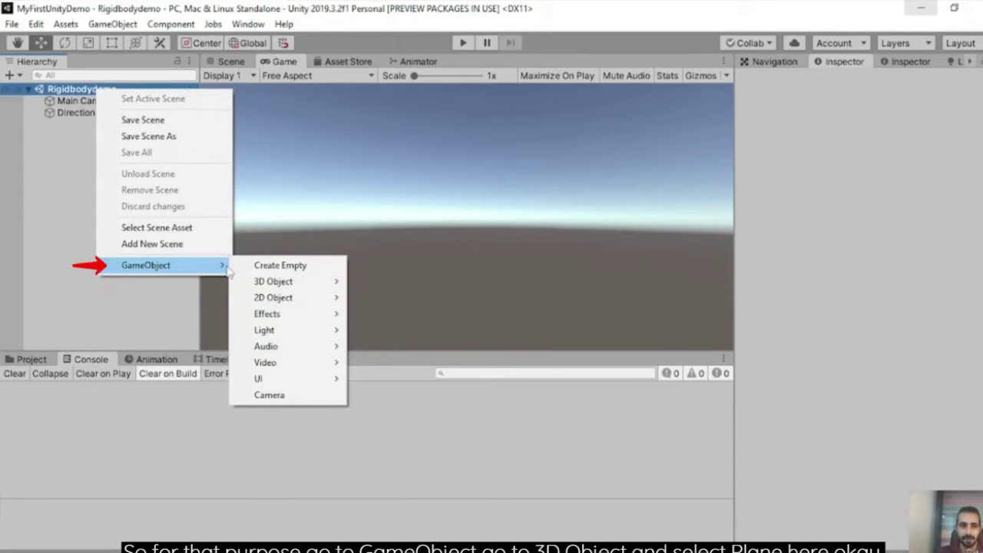
{"action": "mouse_move", "coordinate": [305, 285]}
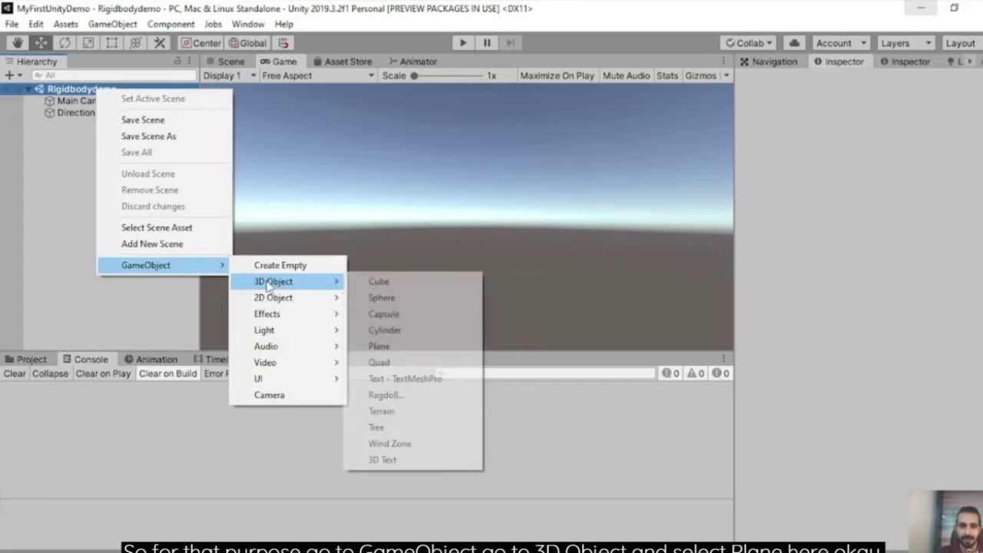
{"action": "left_click", "coordinate": [392, 348]}
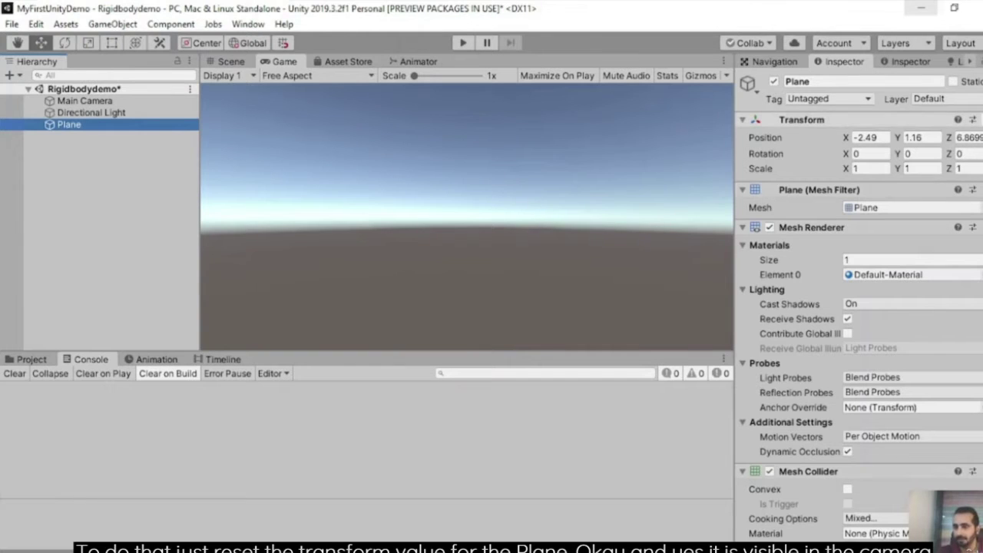
{"action": "left_click", "coordinate": [972, 120]}
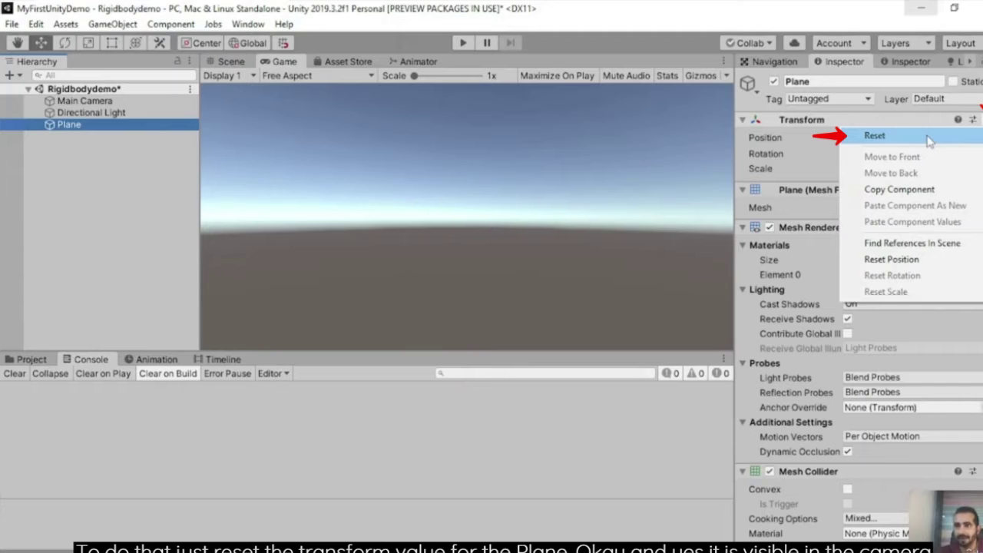
{"action": "left_click", "coordinate": [929, 138]}
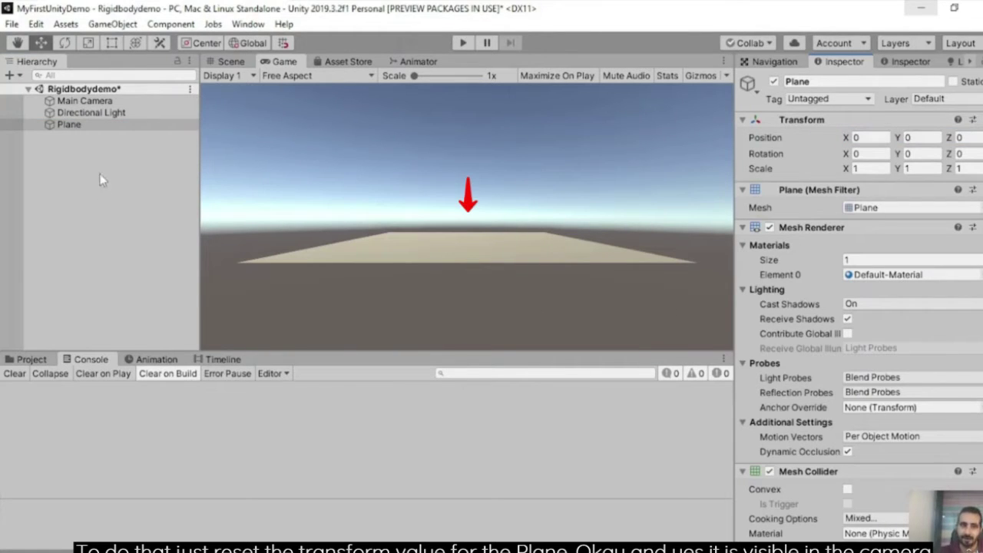
- Add a Sphere to the scene and reset its transform to 0,0,0, half-sunk in the Plane
{"action": "right_click", "coordinate": [92, 92]}
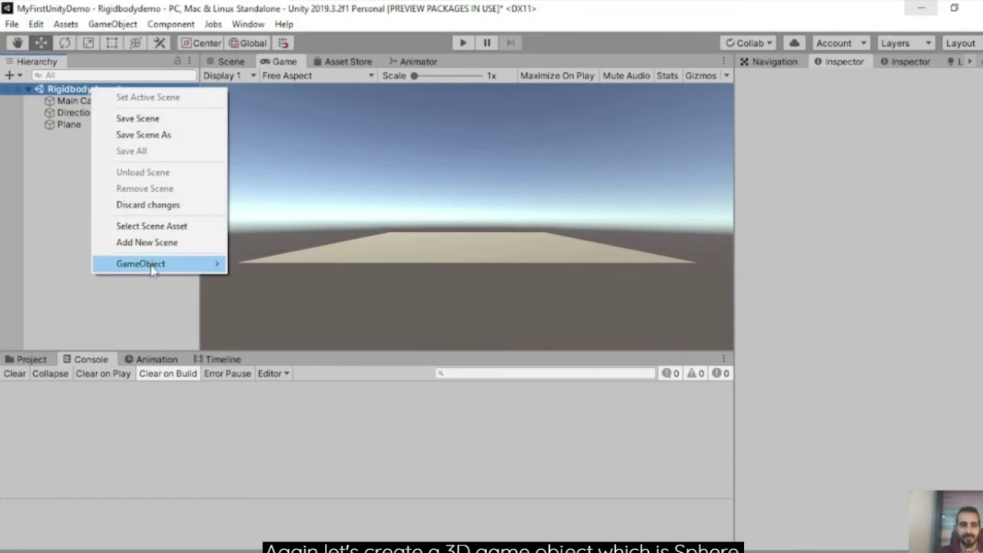
{"action": "mouse_move", "coordinate": [154, 269]}
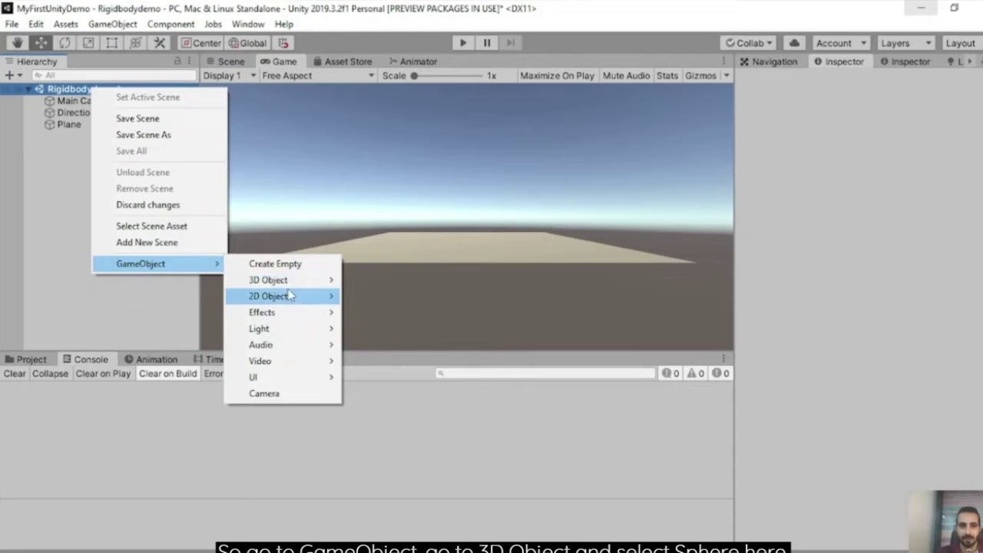
{"action": "mouse_move", "coordinate": [311, 281]}
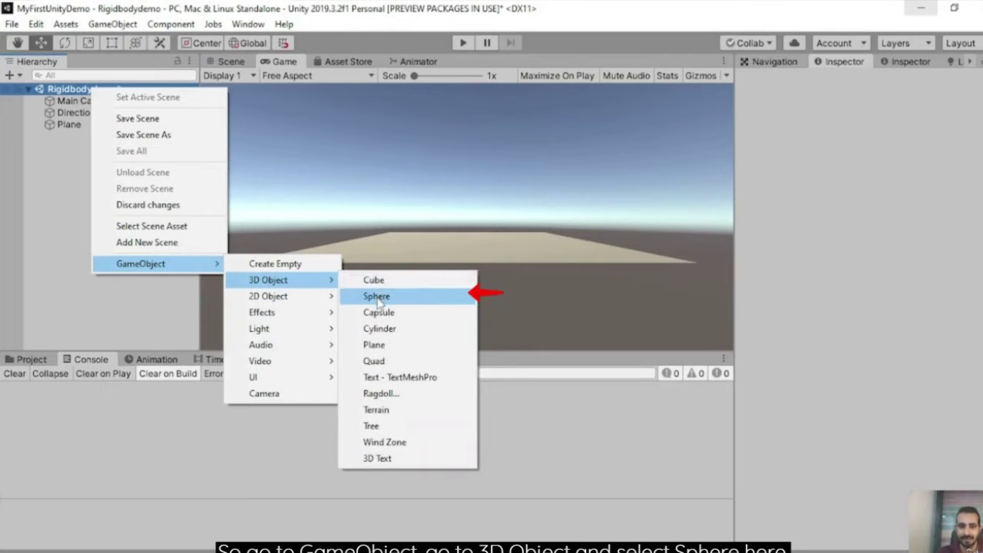
{"action": "left_click", "coordinate": [376, 296]}
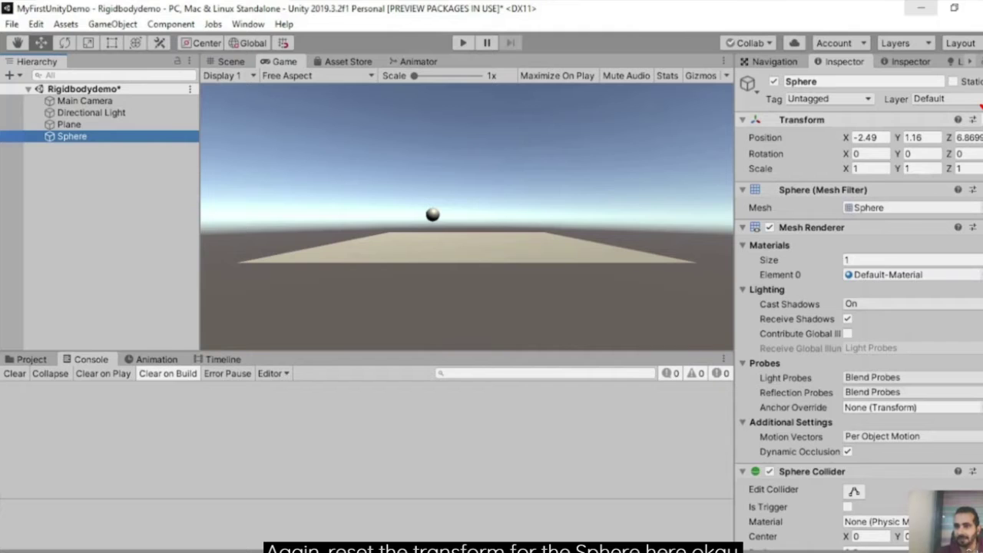
{"action": "left_click", "coordinate": [972, 119]}
{"action": "left_click", "coordinate": [931, 136]}
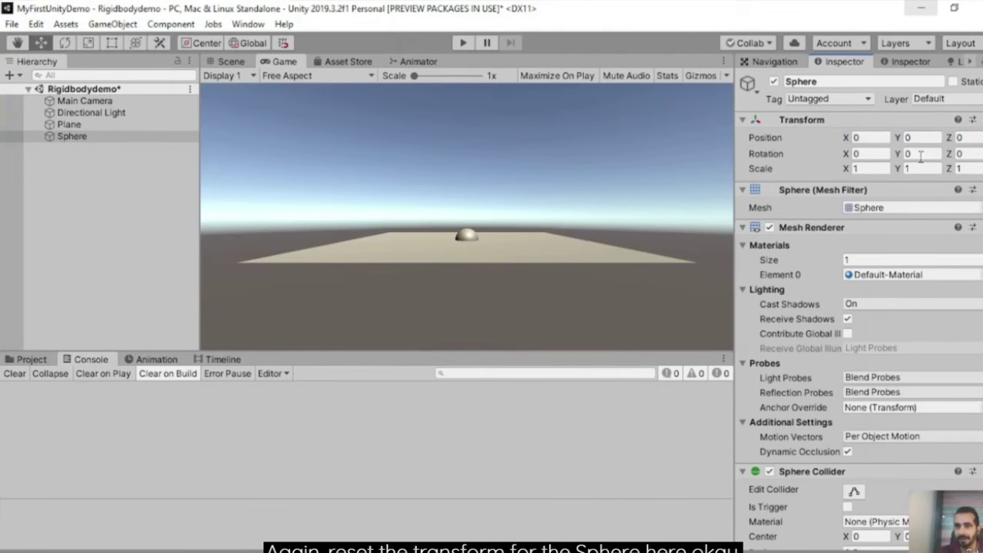
- Lift the sphere to Y 1.44 above the Plane and check it in the Game view
{"action": "left_click", "coordinate": [231, 62]}
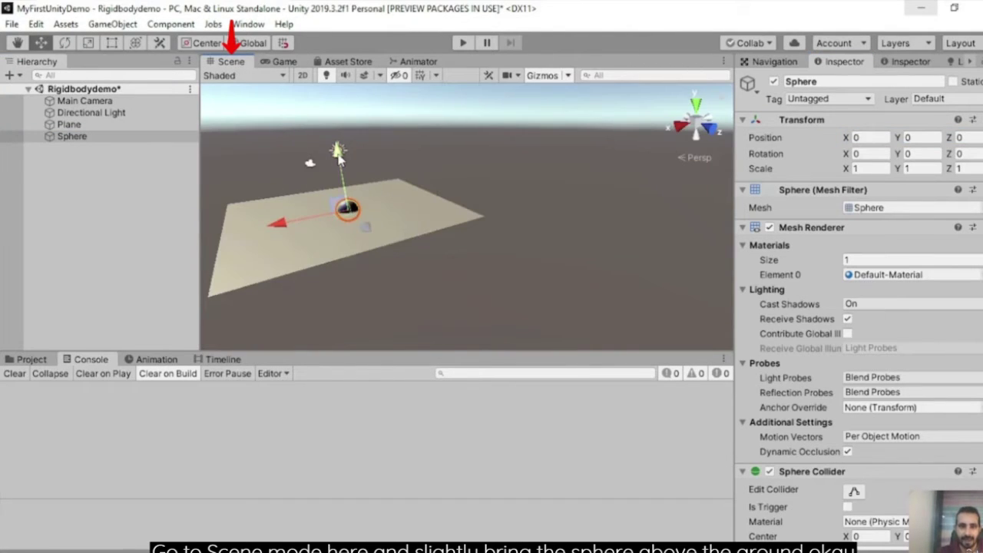
{"action": "left_click_drag", "start_coordinate": [338, 153], "coordinate": [321, 112]}
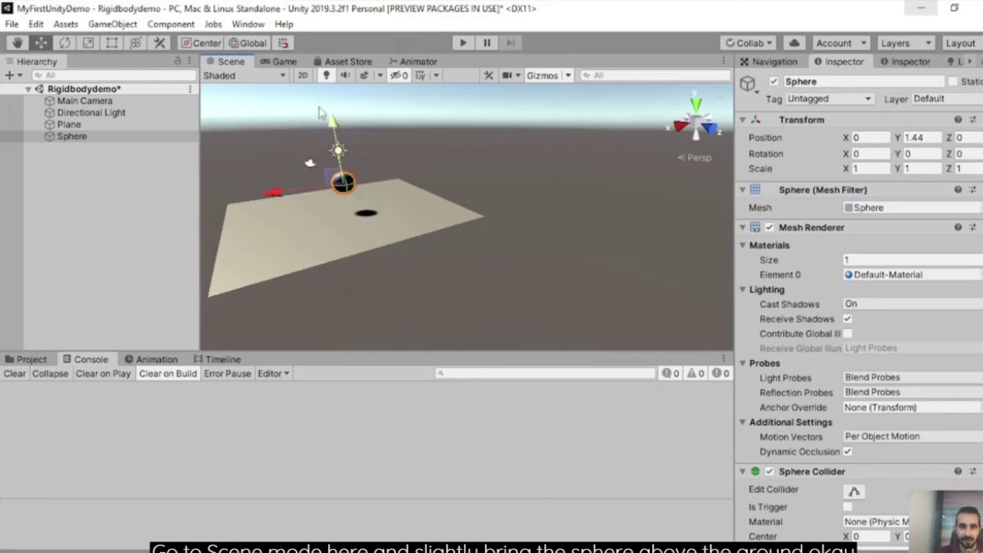
{"action": "left_click", "coordinate": [281, 62]}
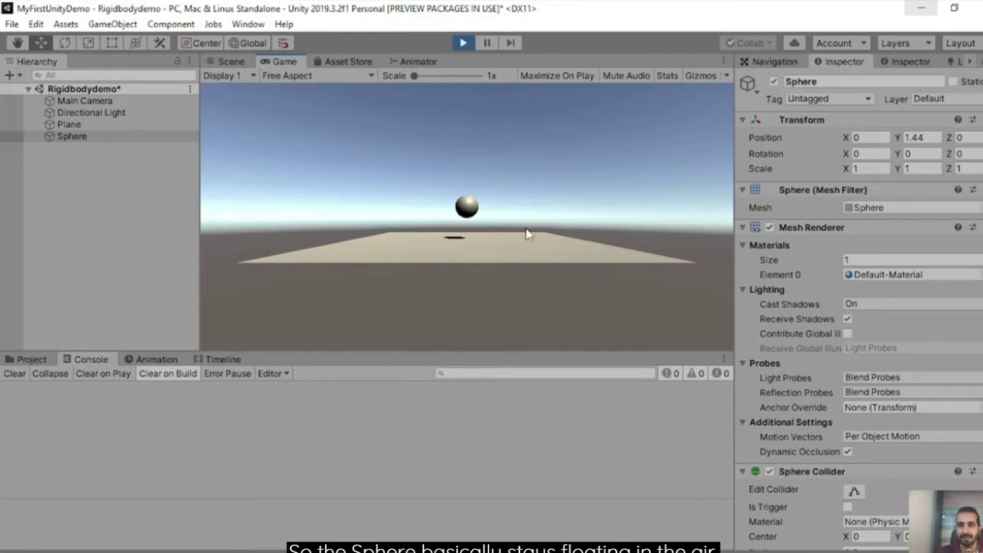
{"action": "scroll", "coordinate": [955, 331], "scroll_direction": "down", "scroll_amount": 3}
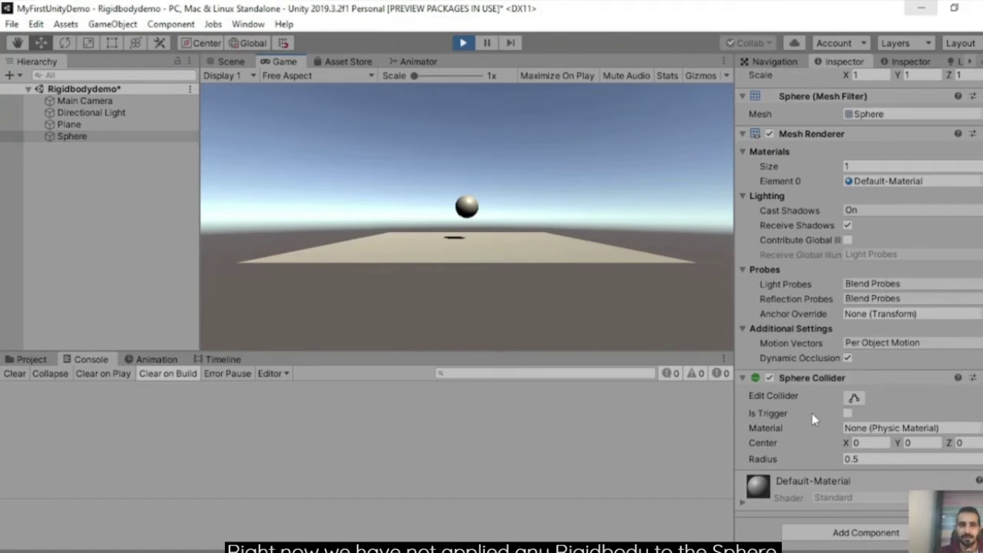
- Stop play, add a Rigidbody to the Sphere, and run the scene to watch it fall
{"action": "left_click", "coordinate": [463, 44]}
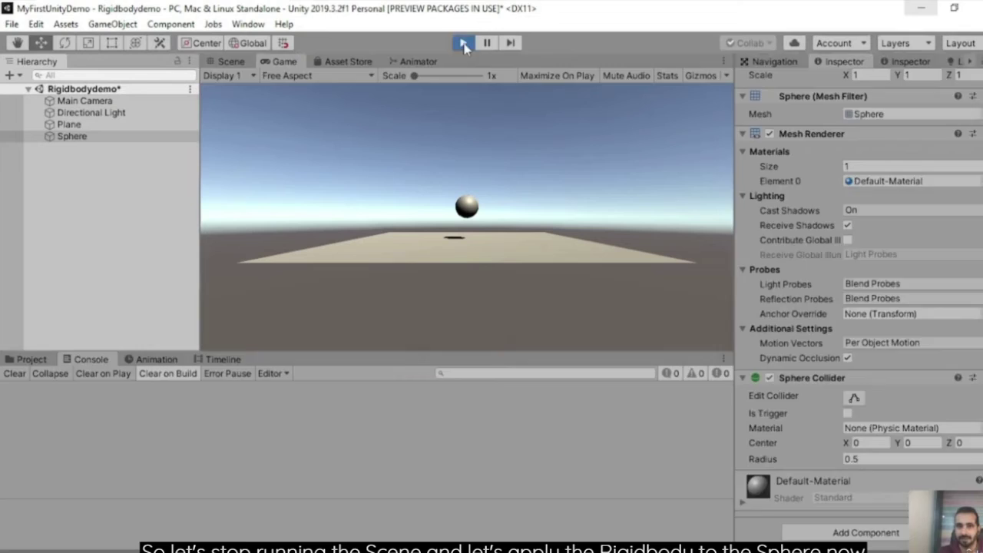
{"action": "left_click", "coordinate": [875, 537]}
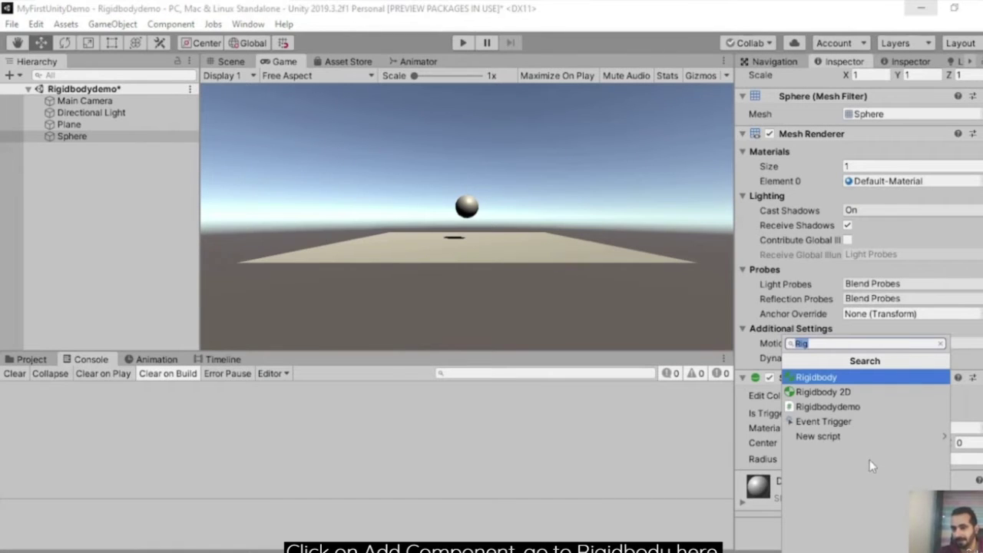
{"action": "left_click", "coordinate": [826, 382]}
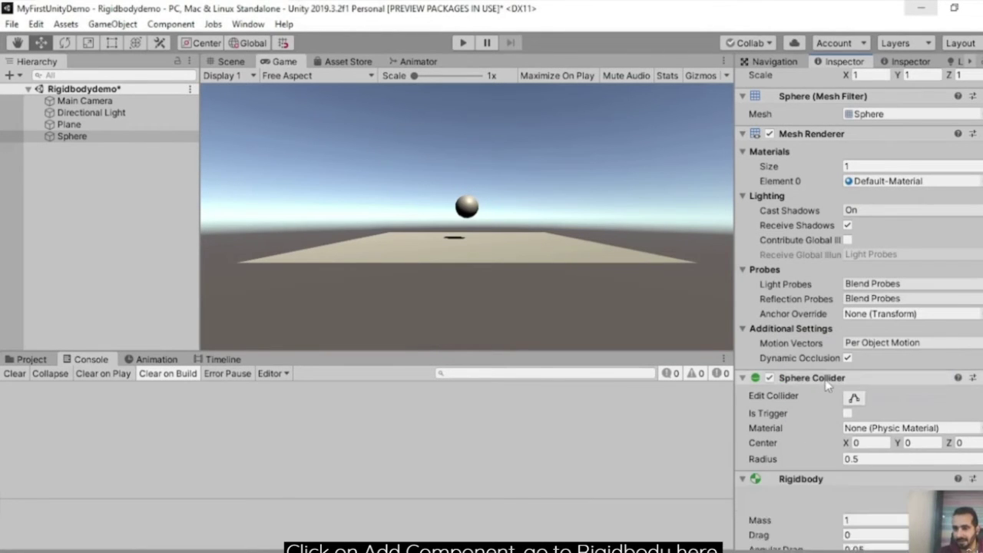
{"action": "scroll", "coordinate": [804, 369], "scroll_direction": "down", "scroll_amount": 3}
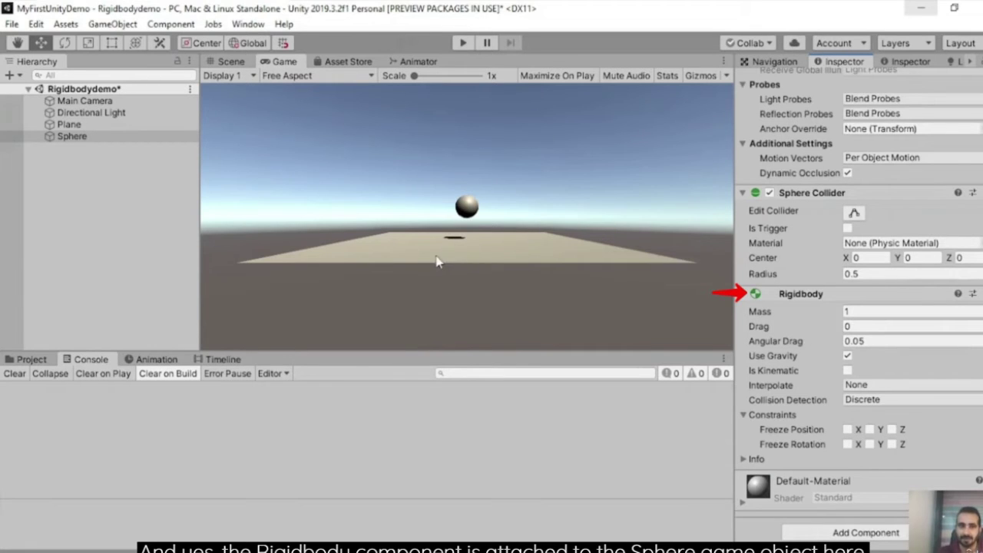
{"action": "left_click", "coordinate": [464, 43]}
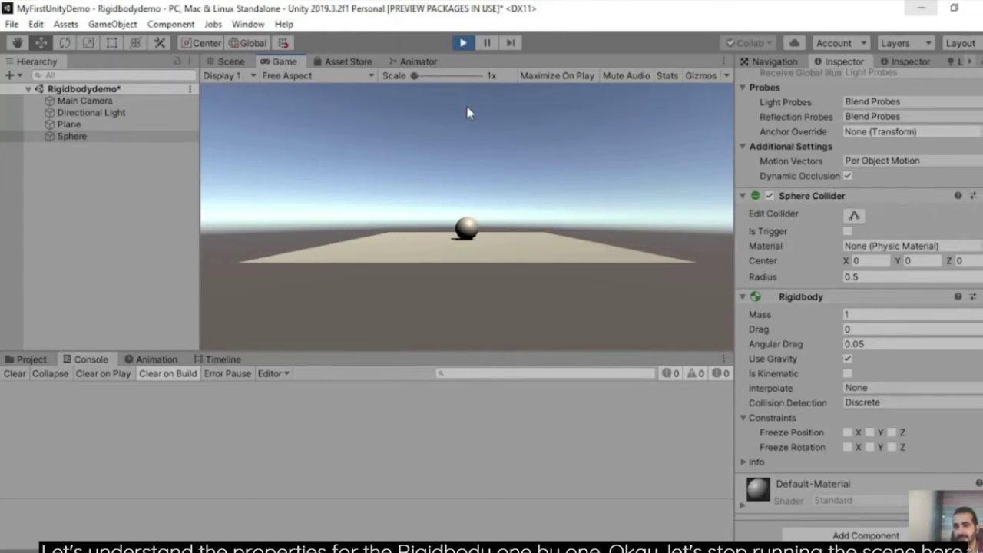
- Exit Play mode so the sphere returns to its raised height, then check the Rigidbody's Drag settings
{"action": "left_click", "coordinate": [464, 44]}
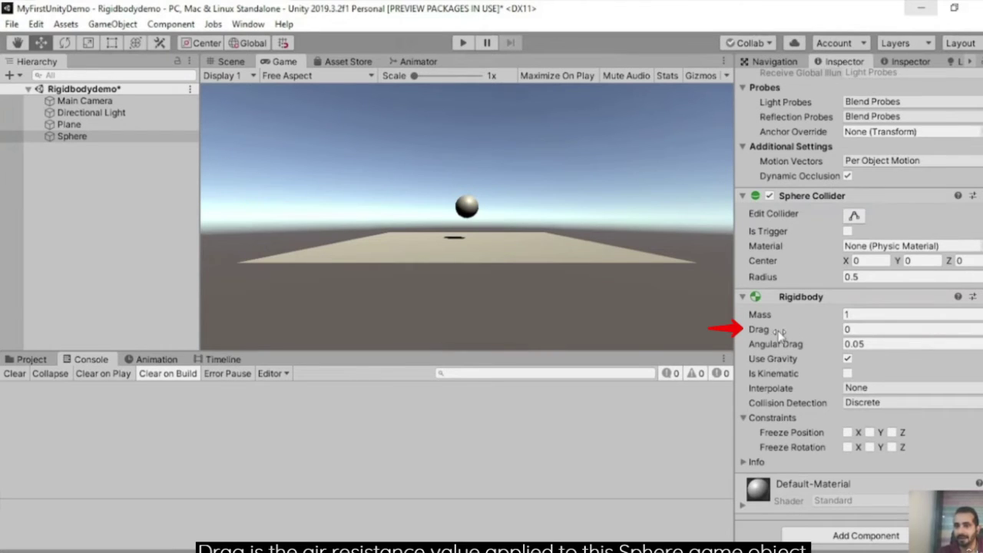
{"action": "mouse_move", "coordinate": [784, 338]}
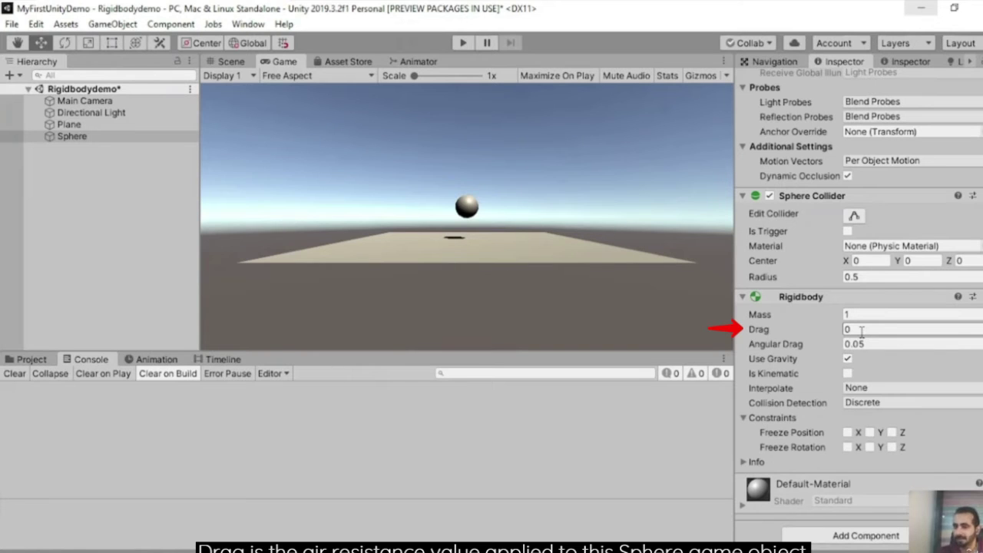
{"action": "mouse_move", "coordinate": [814, 348]}
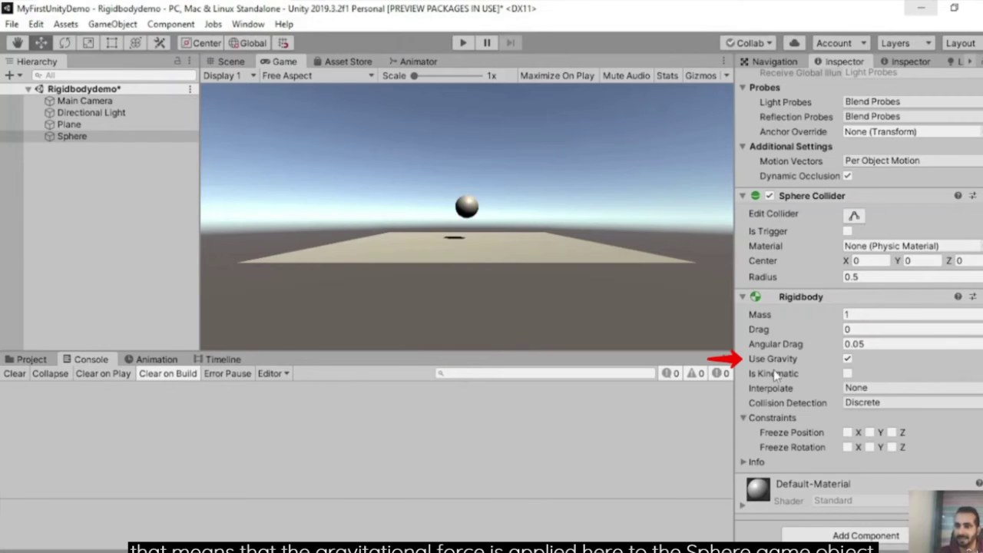
{"action": "left_click", "coordinate": [847, 359]}
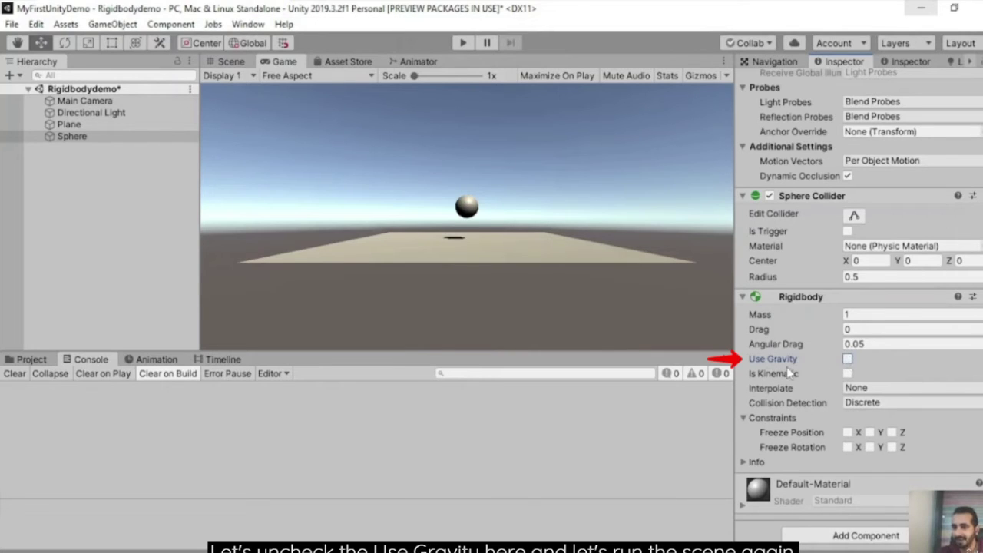
{"action": "left_click", "coordinate": [463, 44]}
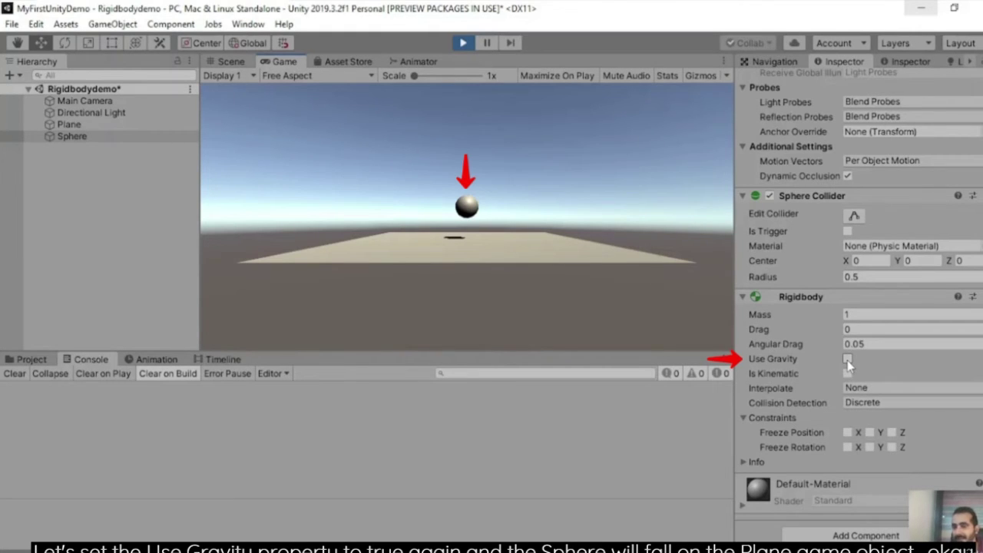
{"action": "left_click", "coordinate": [847, 359]}
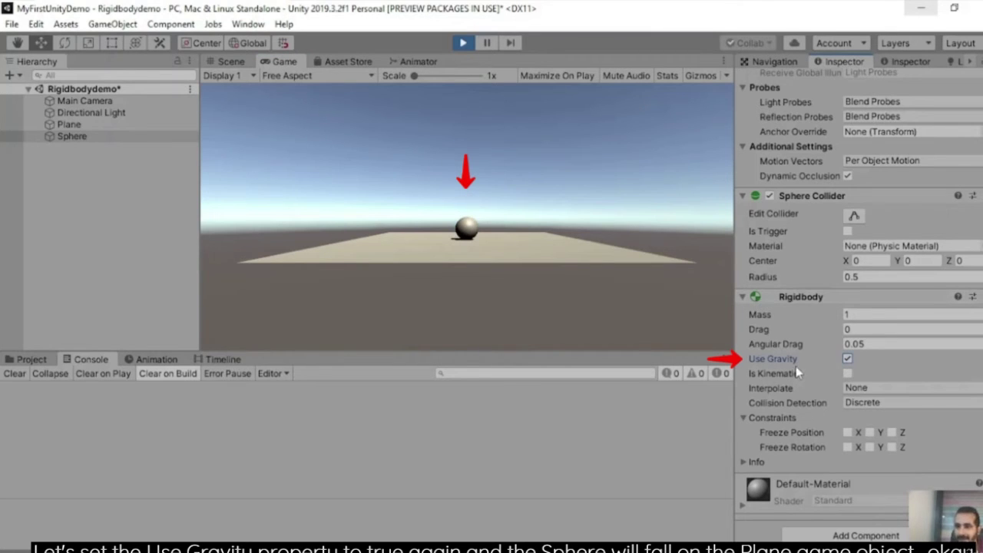
{"action": "left_click", "coordinate": [462, 44]}
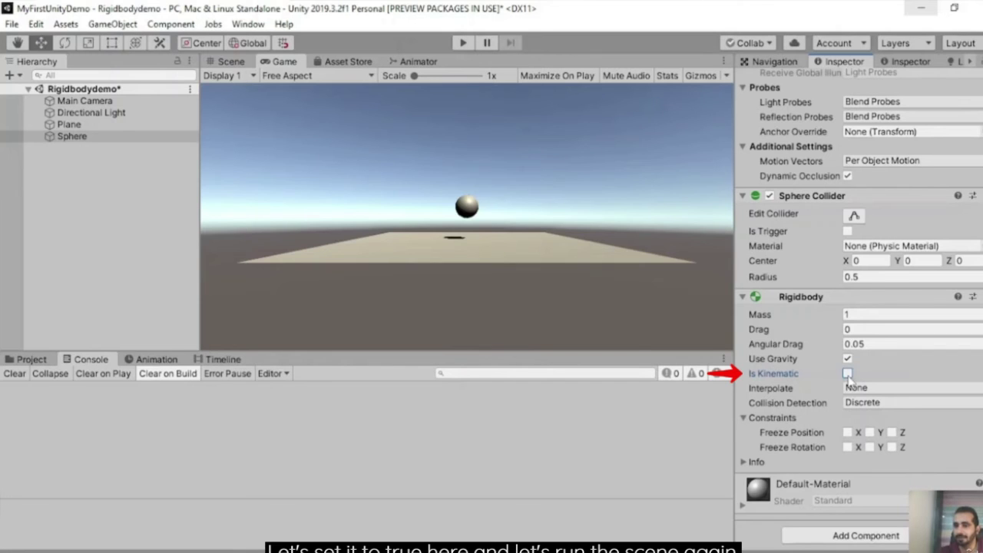
- Run the scene with Is Kinematic on, then clear Is Kinematic so the sphere drops
{"action": "left_click", "coordinate": [848, 374]}
{"action": "left_click", "coordinate": [462, 43]}
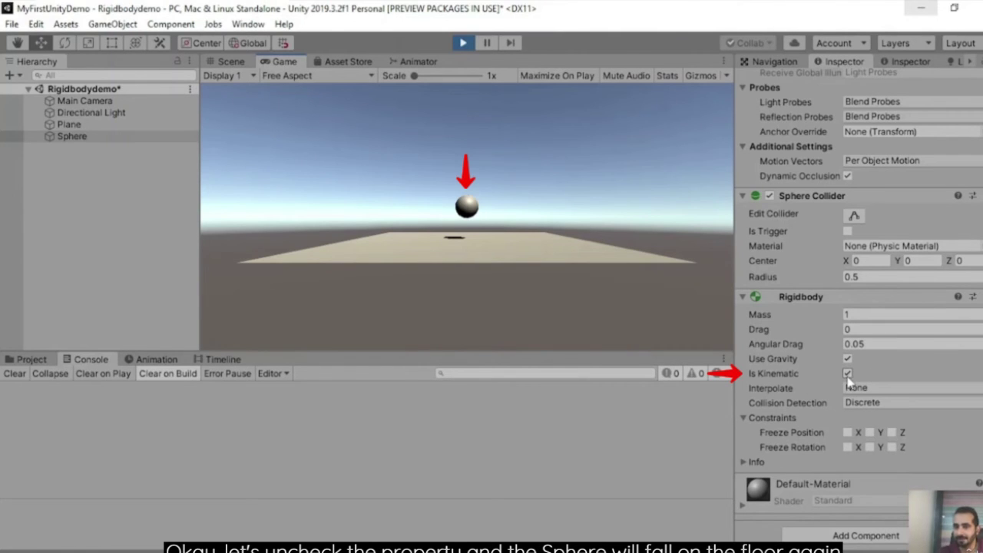
{"action": "left_click", "coordinate": [847, 375]}
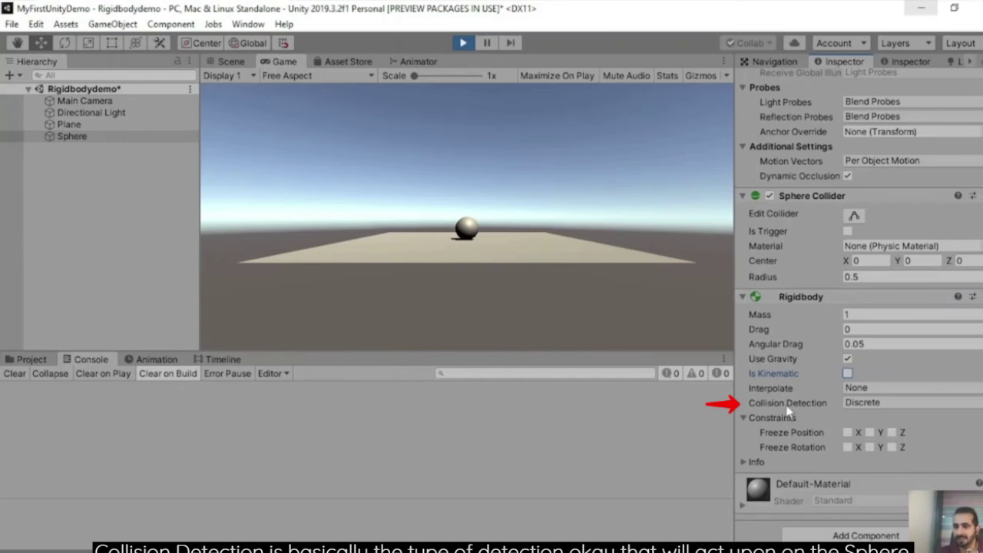
{"action": "left_click", "coordinate": [980, 407]}
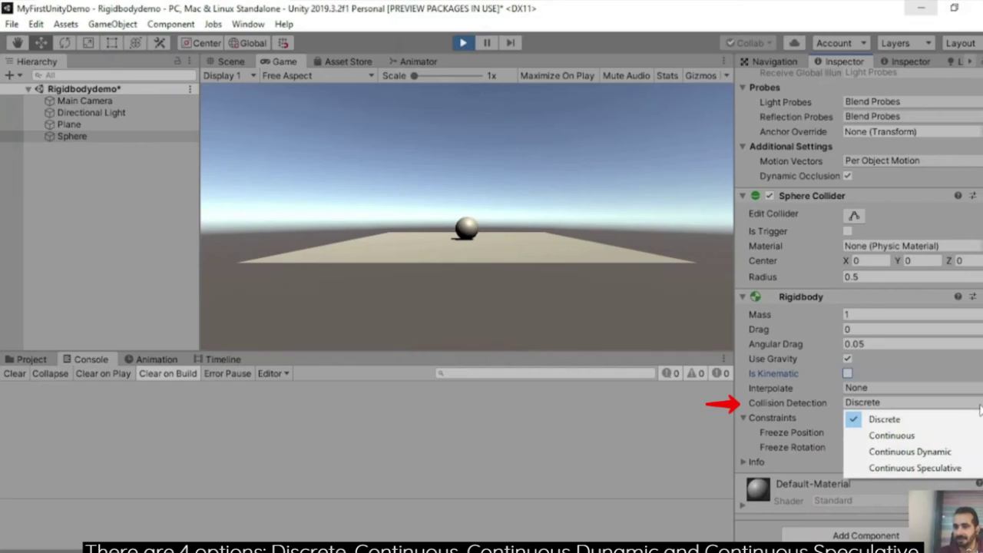
{"action": "left_click", "coordinate": [981, 407]}
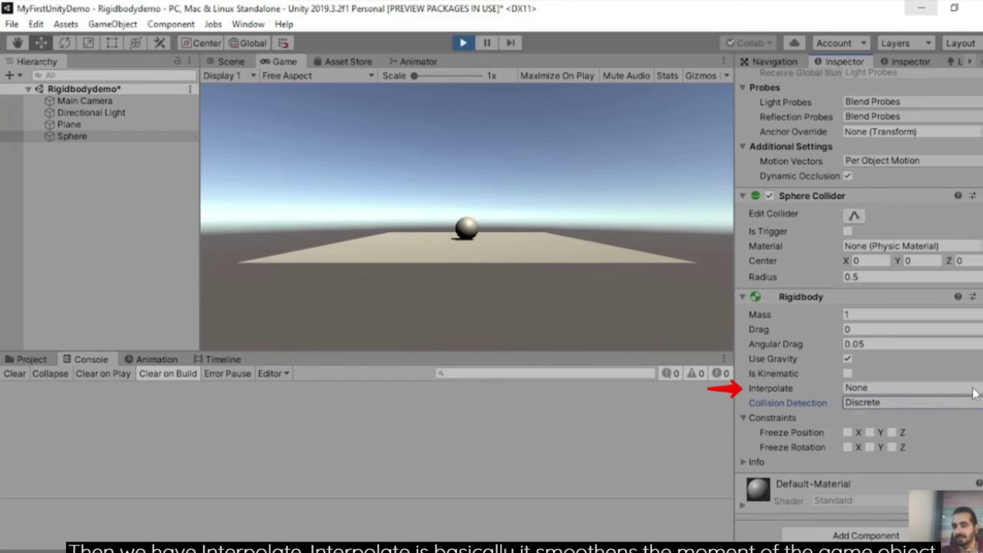
{"action": "left_click", "coordinate": [974, 394]}
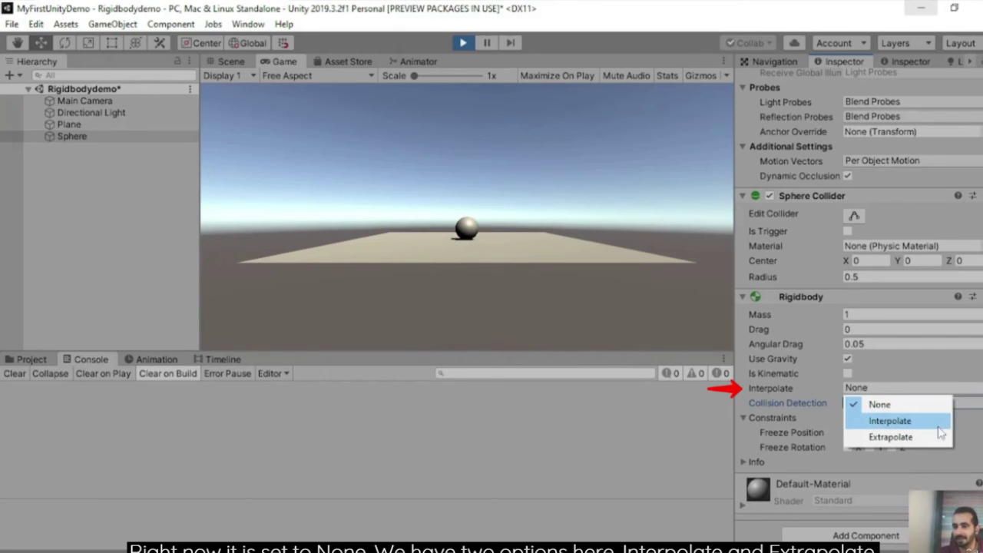
{"action": "left_click", "coordinate": [974, 433]}
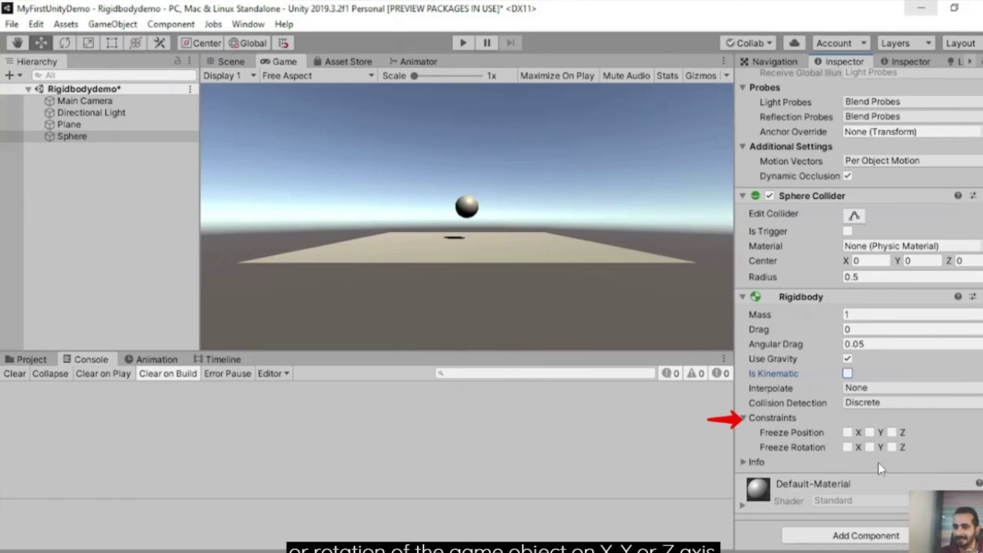
{"action": "left_click", "coordinate": [870, 432]}
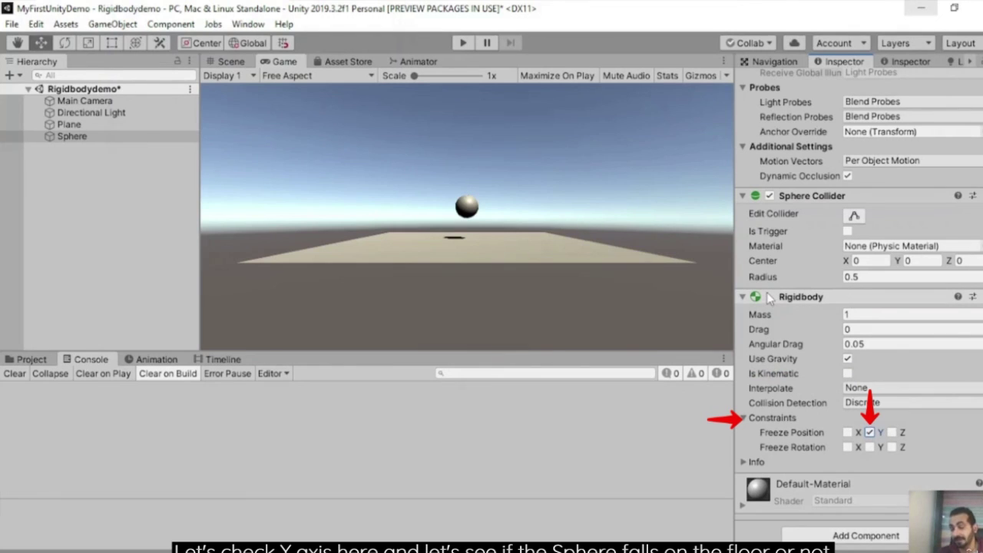
{"action": "left_click", "coordinate": [464, 44]}
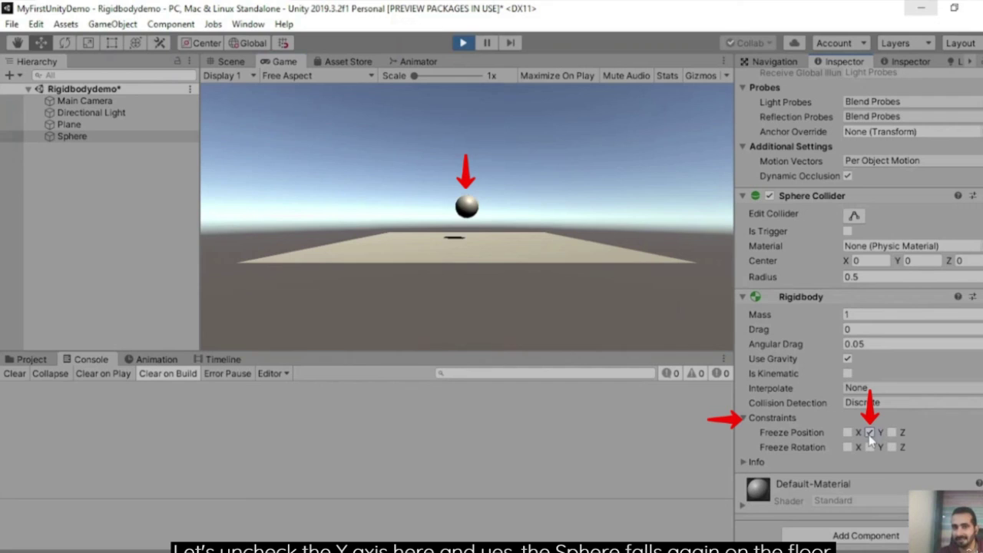
{"action": "left_click", "coordinate": [870, 433]}
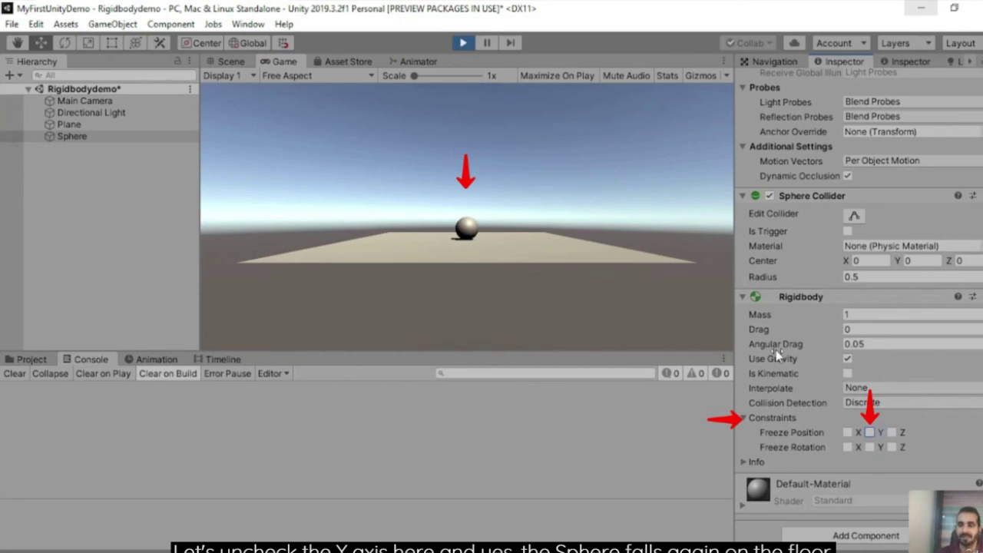